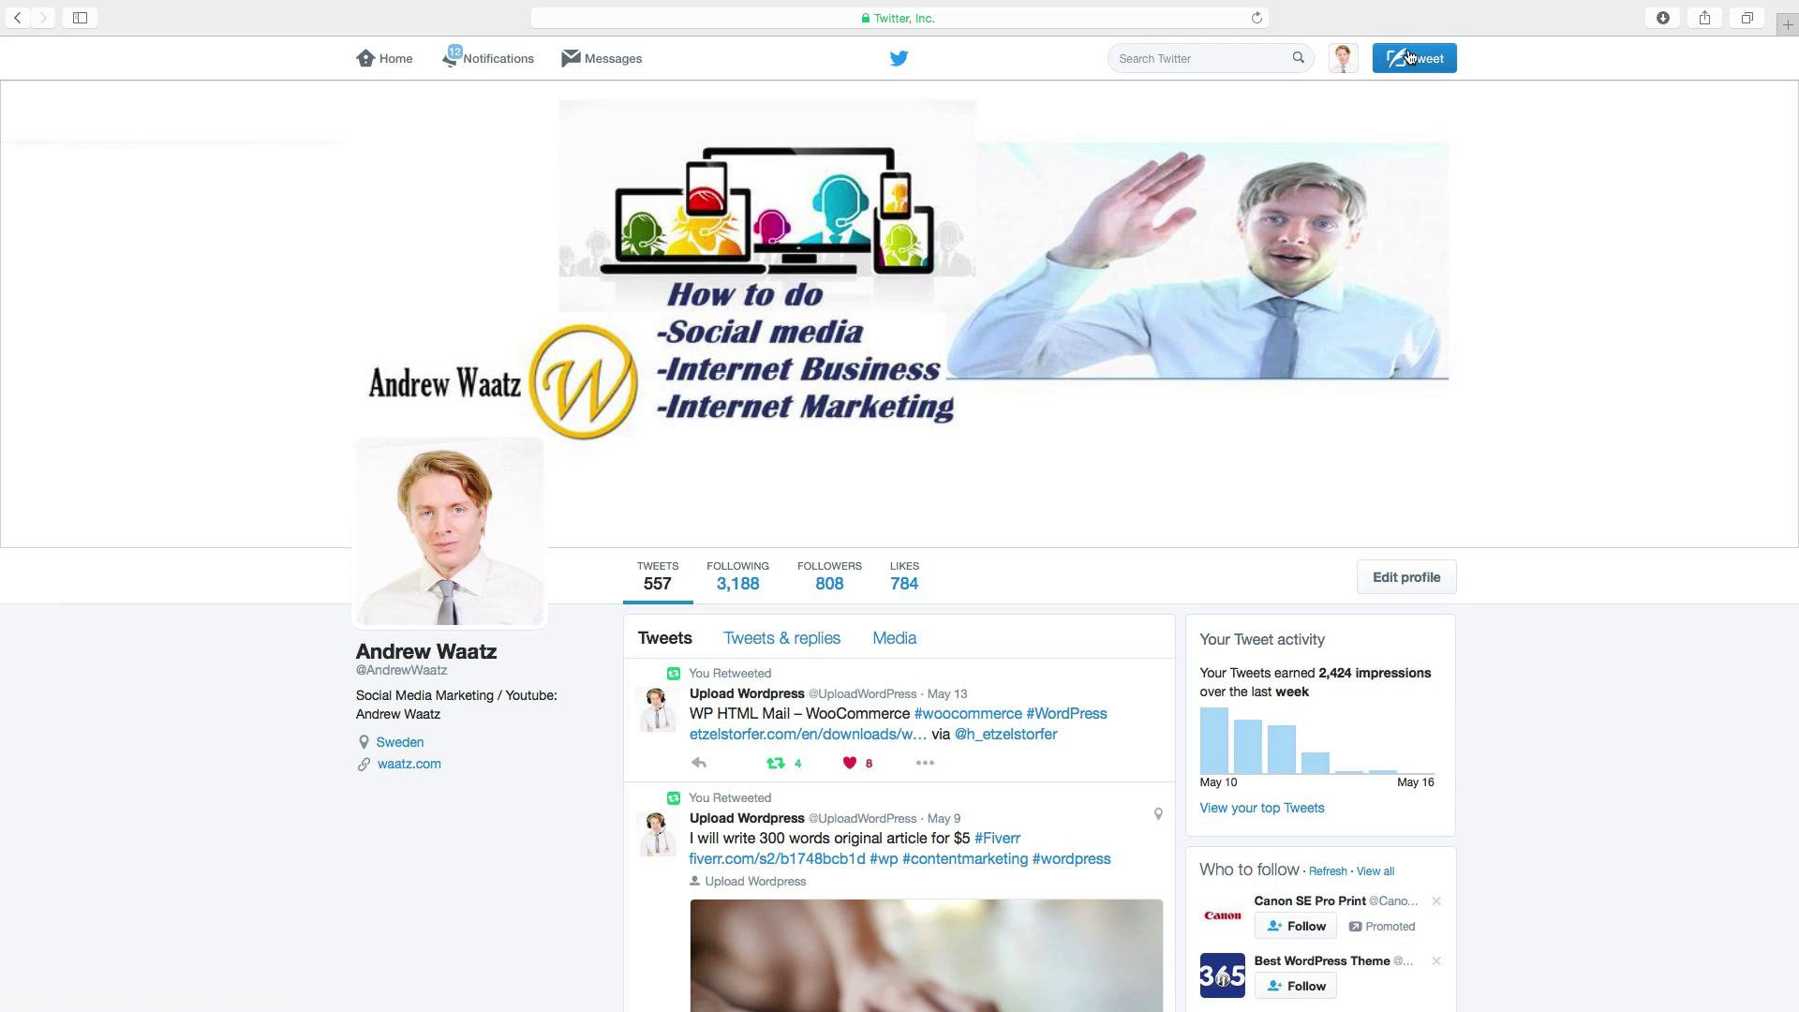
Enter profile edit mode through the avatar menu's Edit profile option
click(1344, 58)
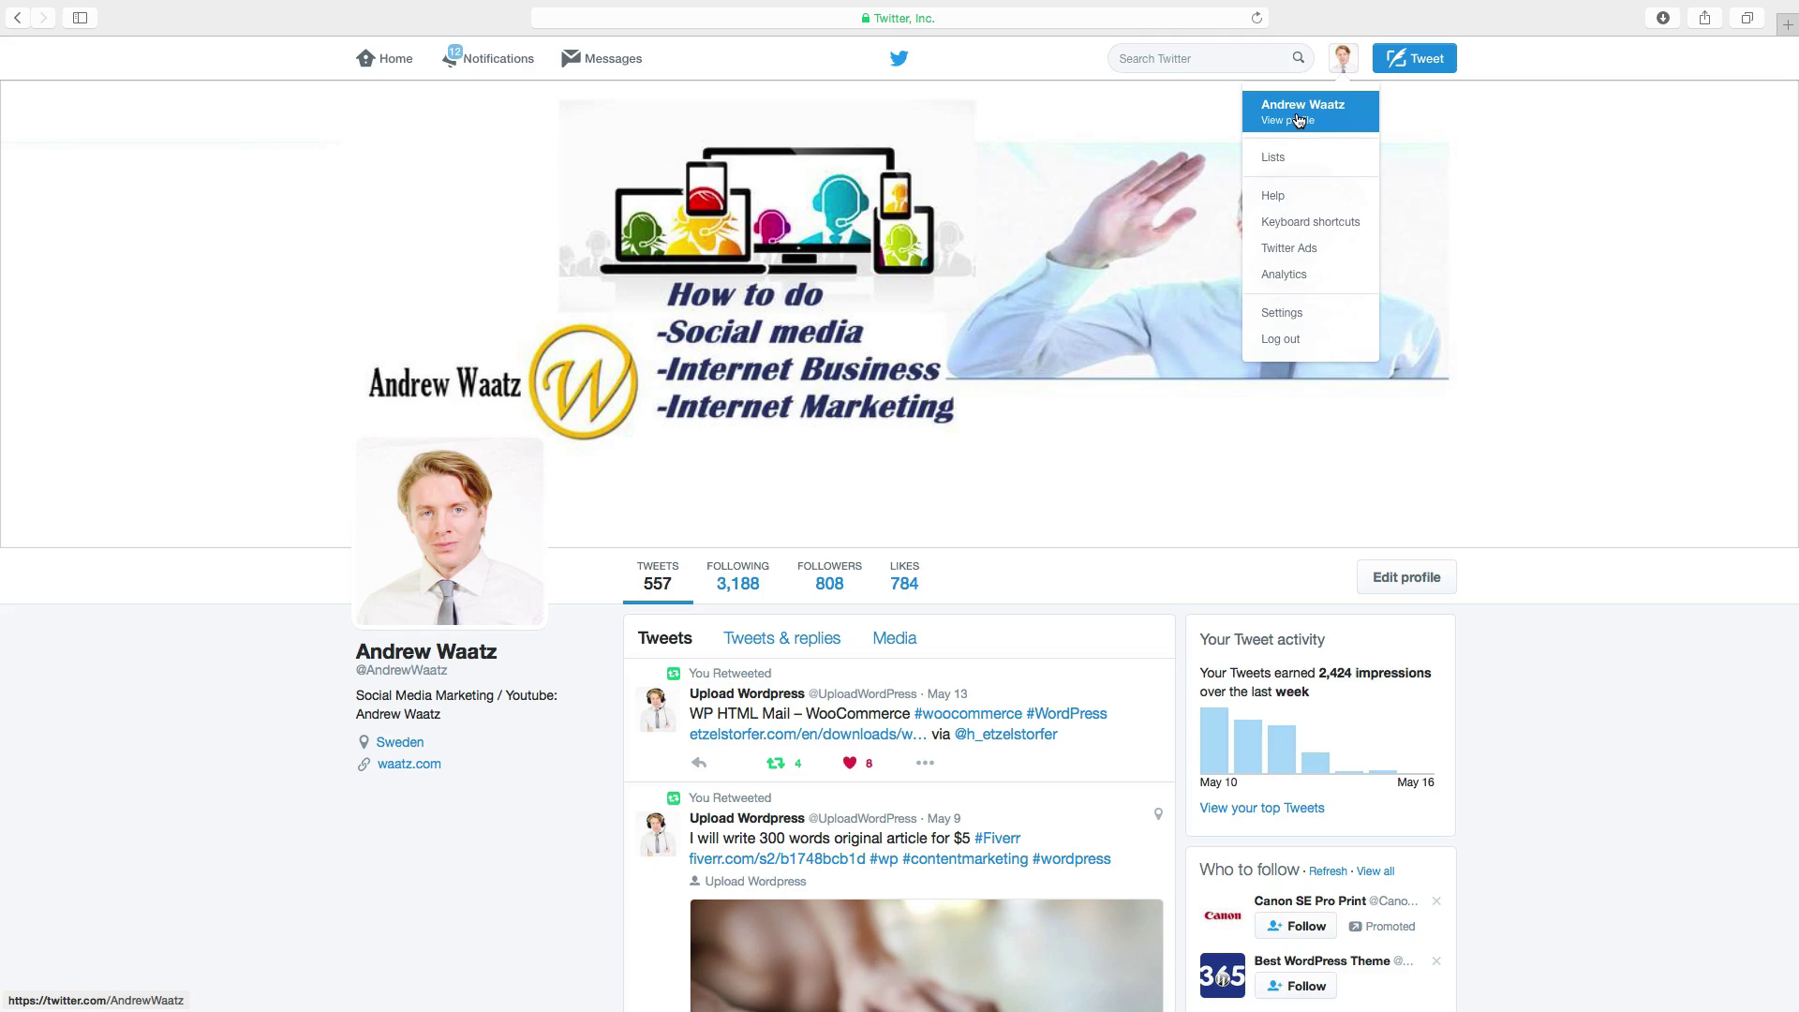
click(1405, 589)
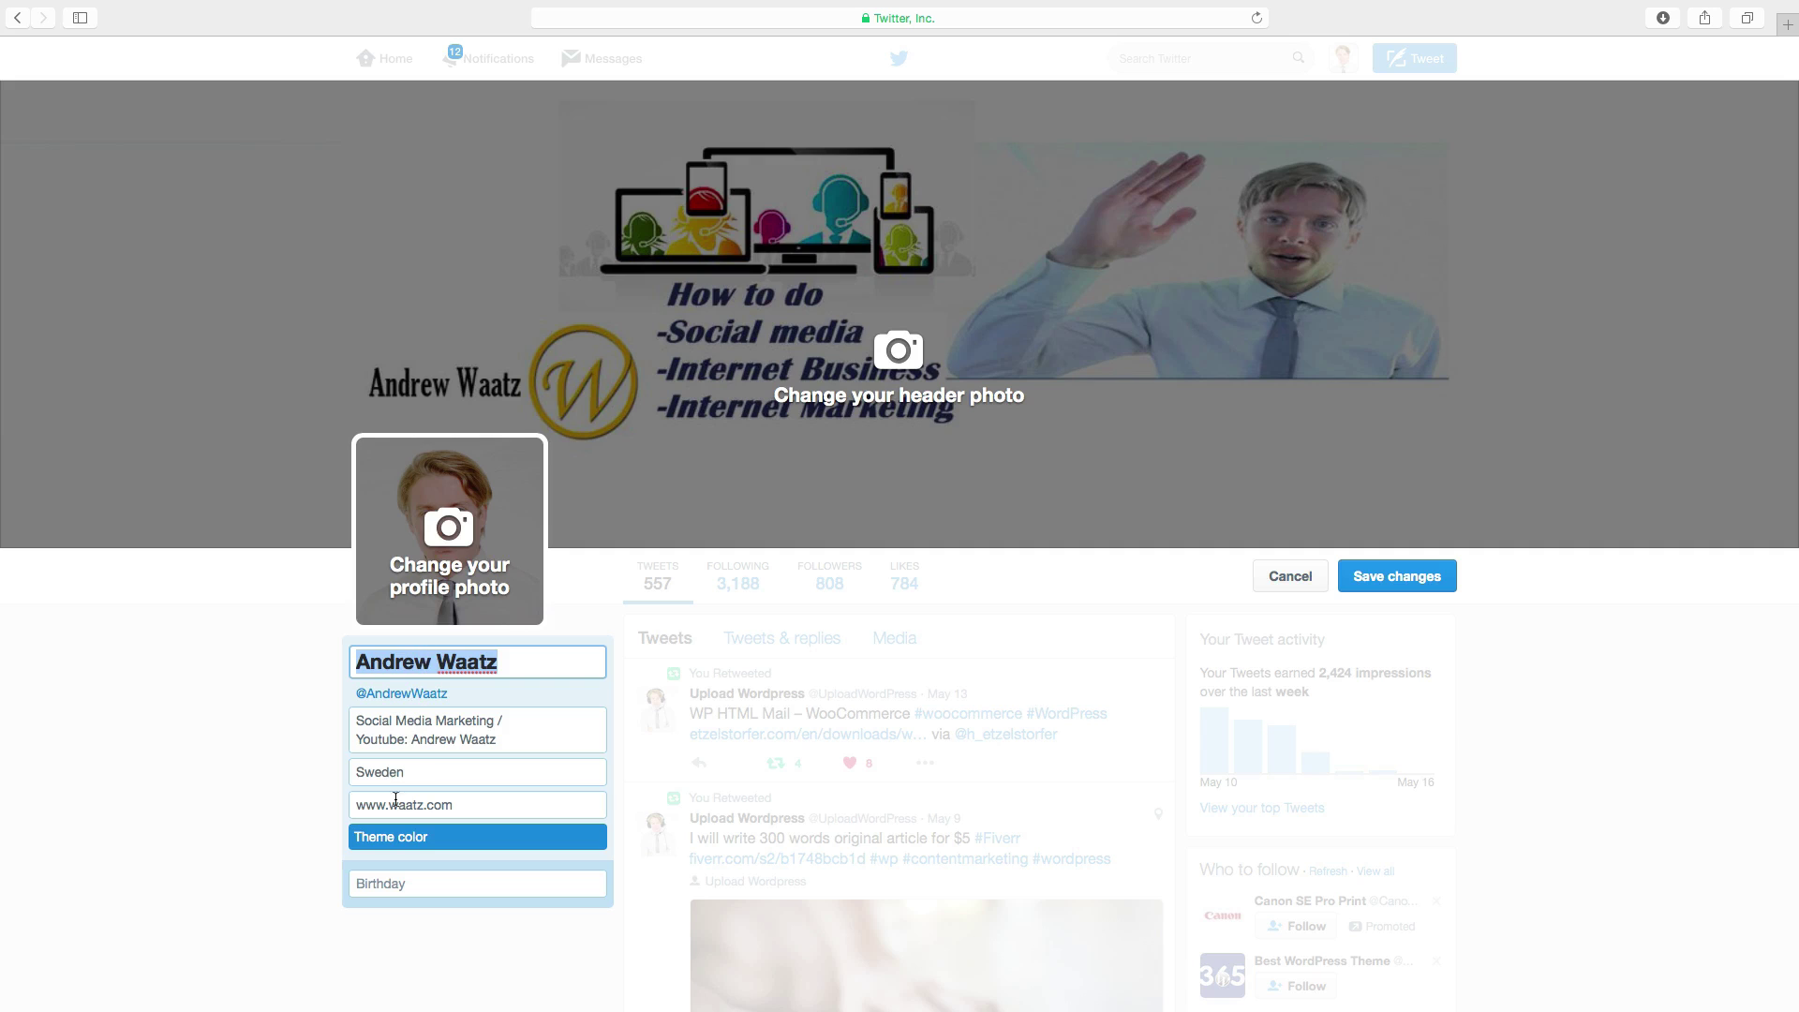
Choose the purple swatch from the Theme color palette
click(398, 843)
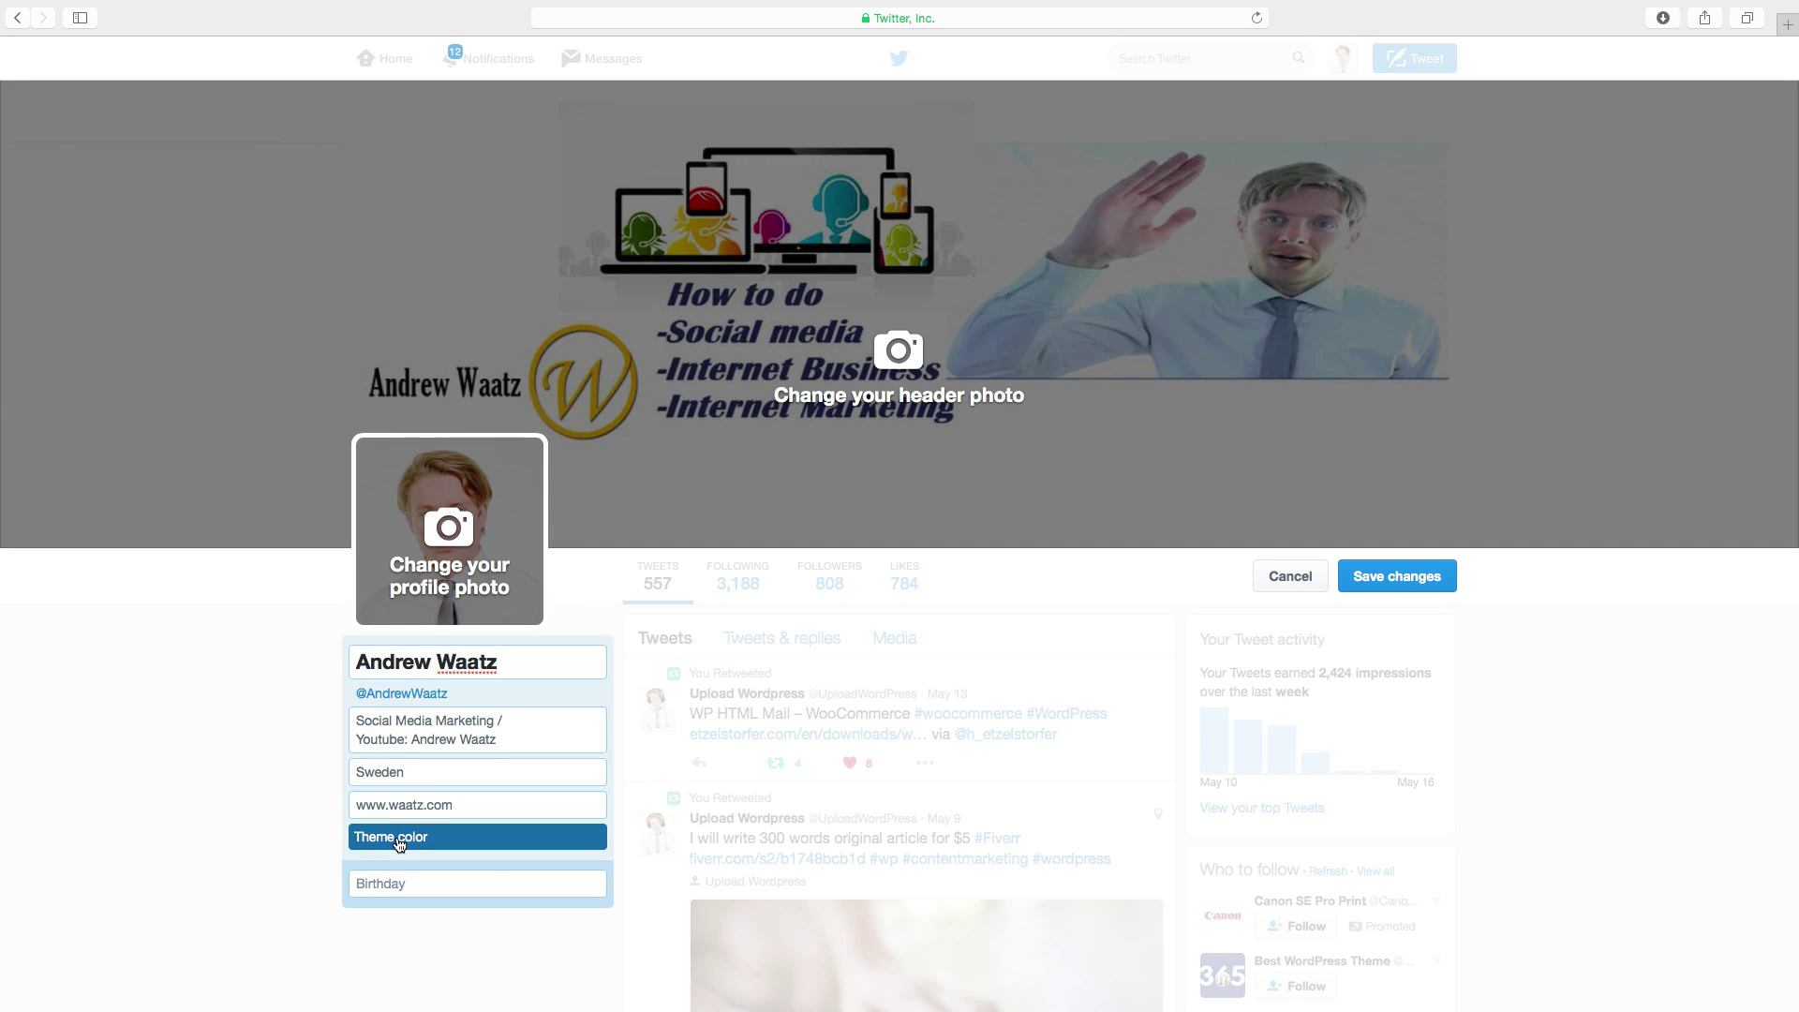
click(394, 844)
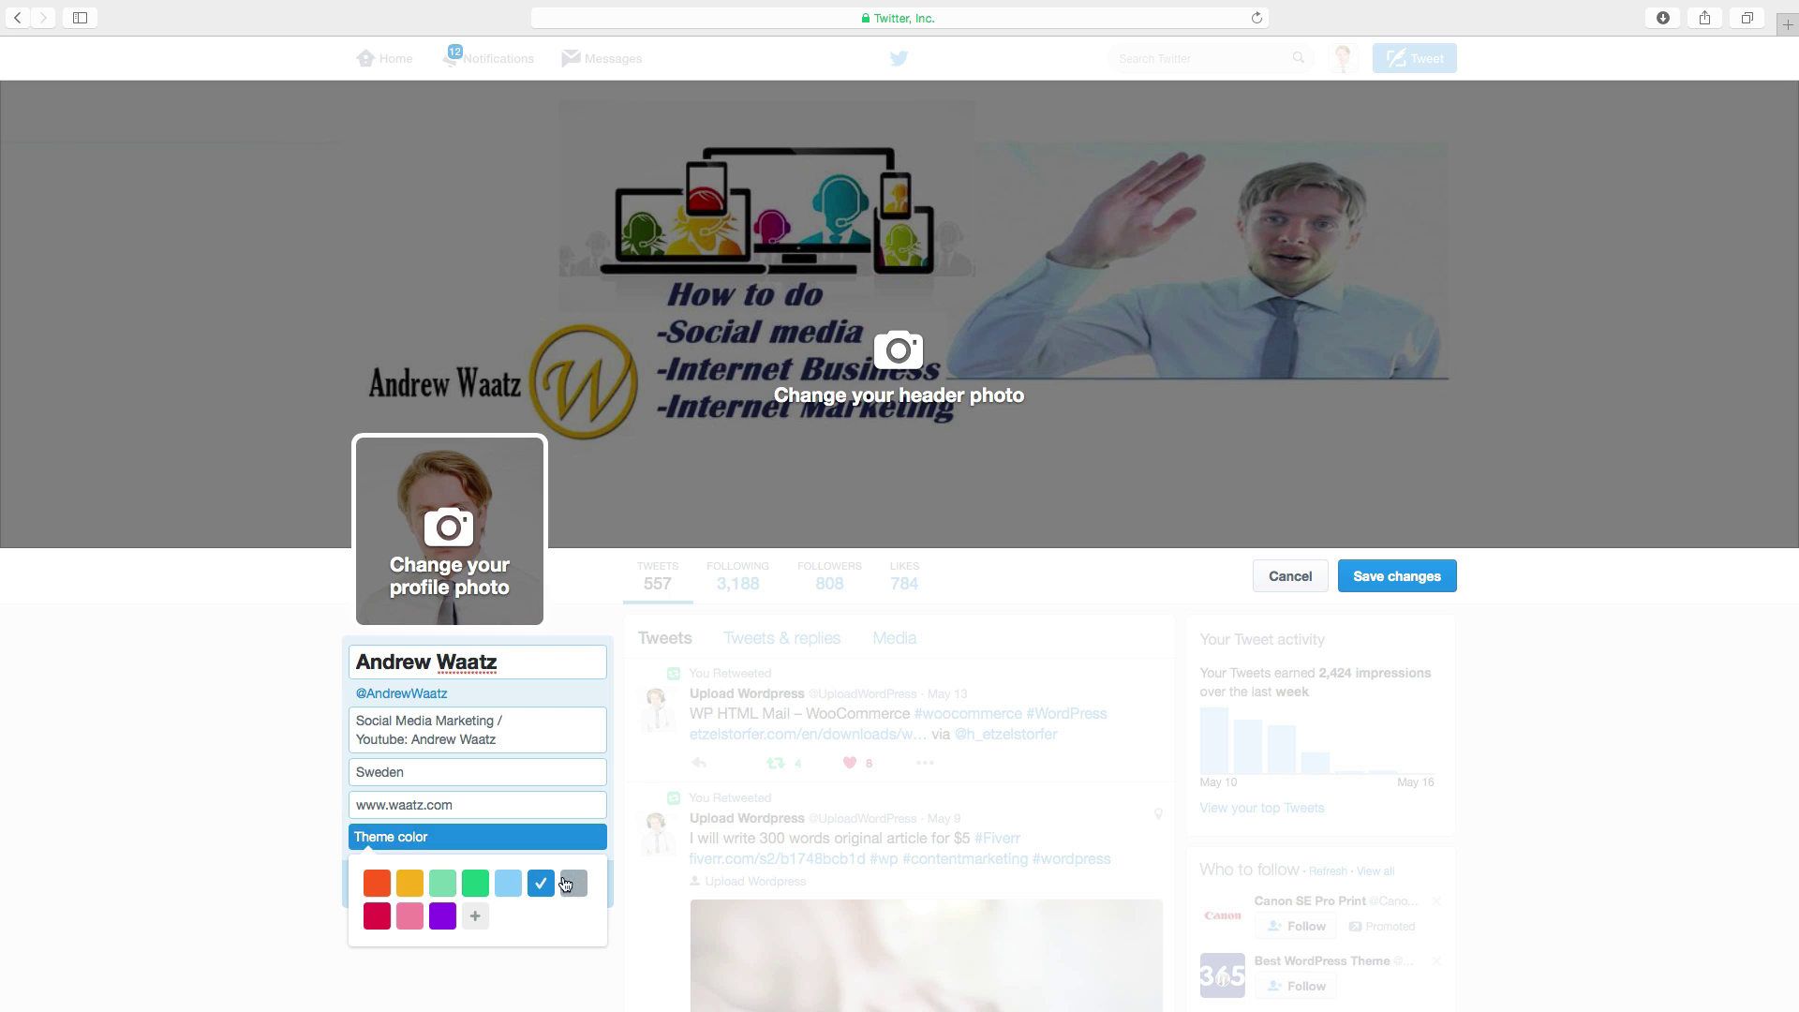
click(480, 920)
click(445, 918)
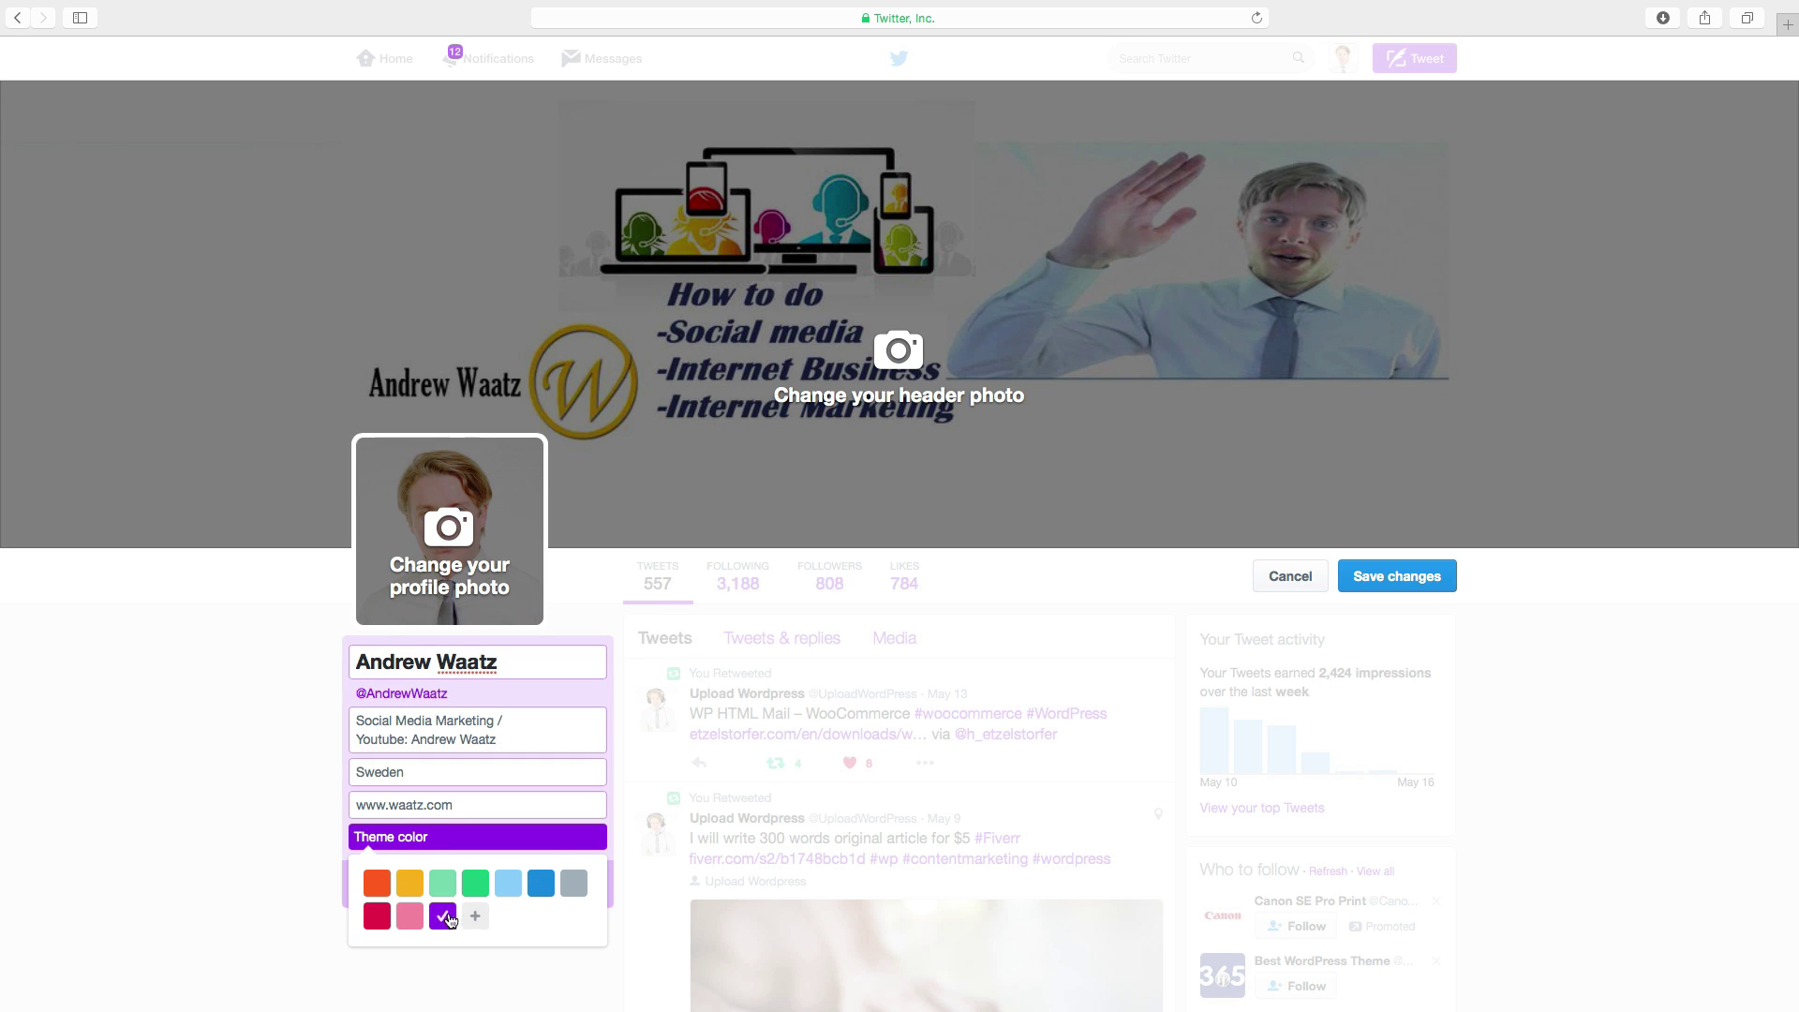
Save the profile edits so purple accents show on links and the Tweet button
click(1402, 587)
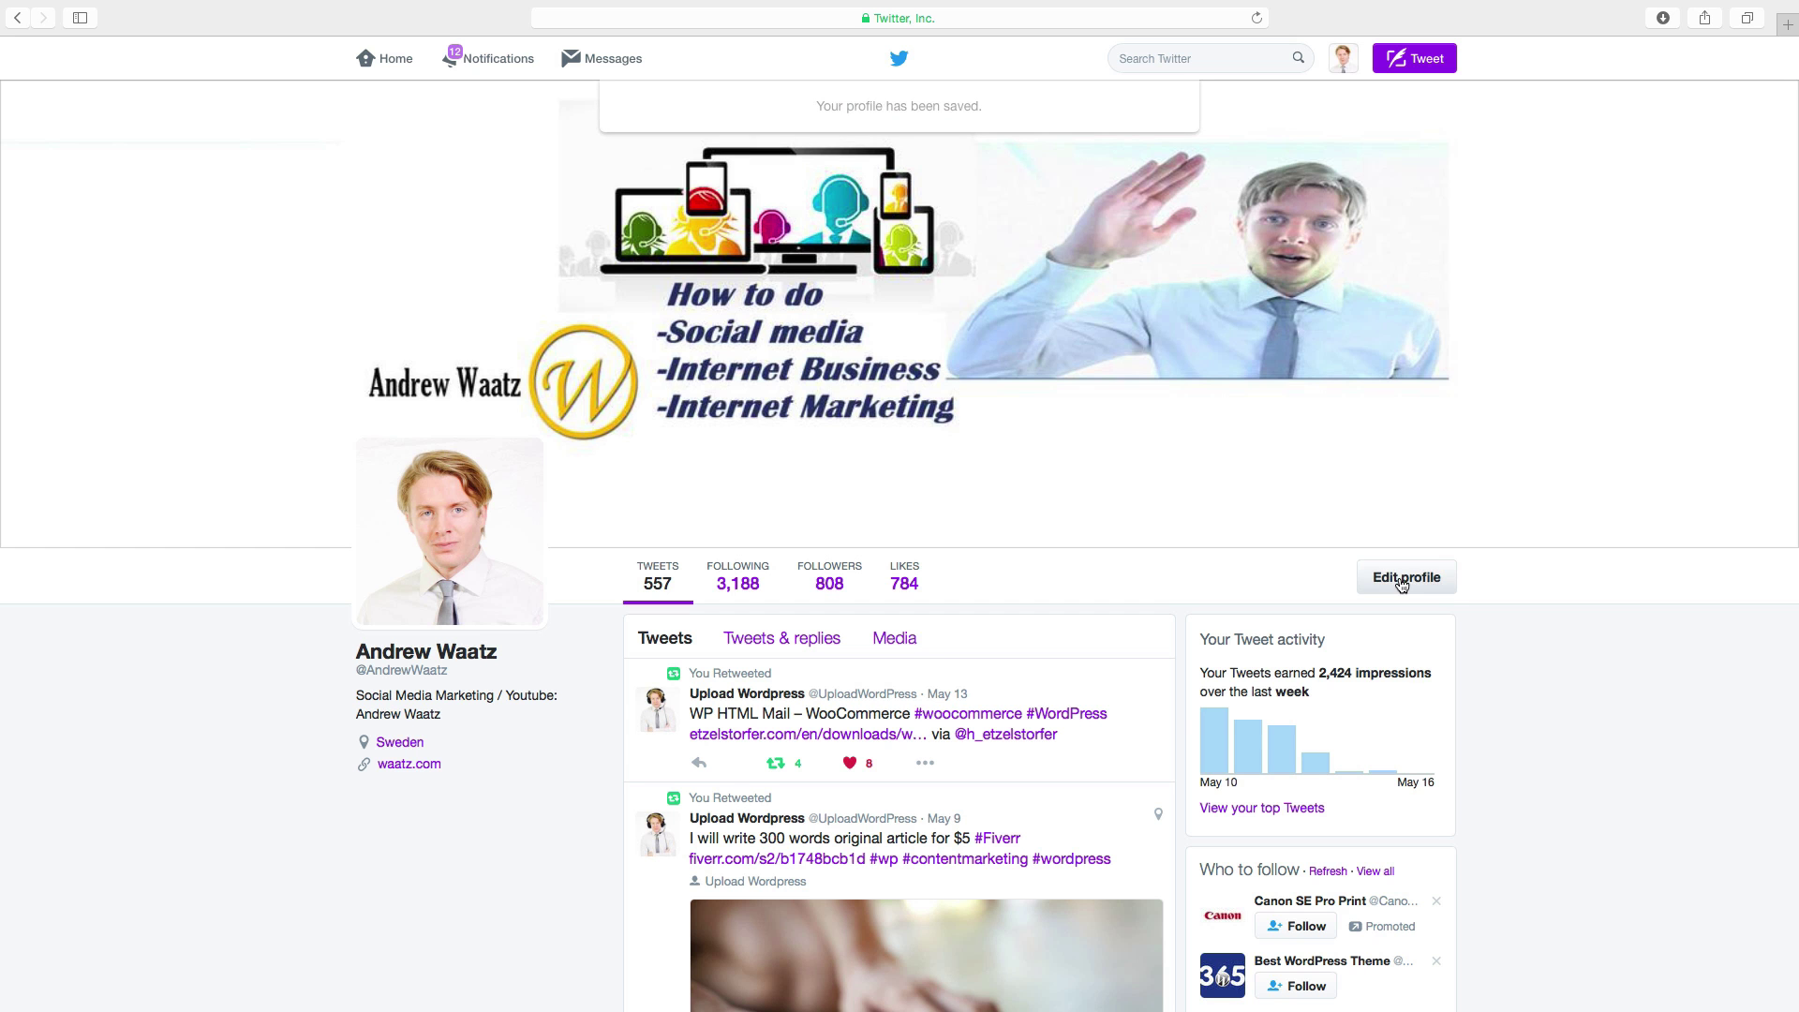